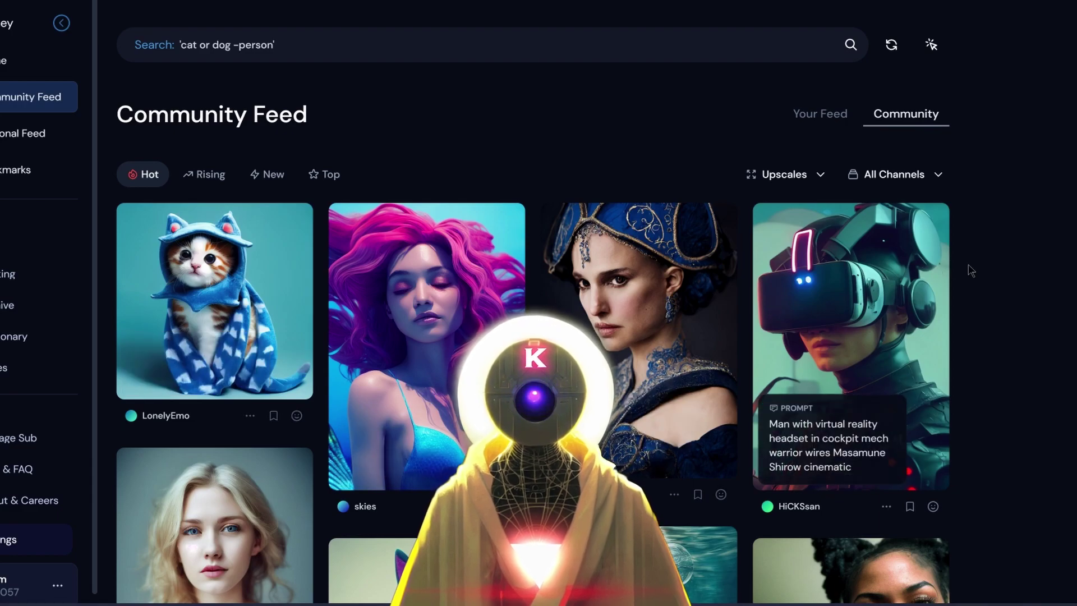
Scroll through the Midjourney Bot DM to the --testp Magic Trick images
{"action": "scroll", "coordinate": [979, 271], "scroll_direction": "down", "scroll_amount": 5}
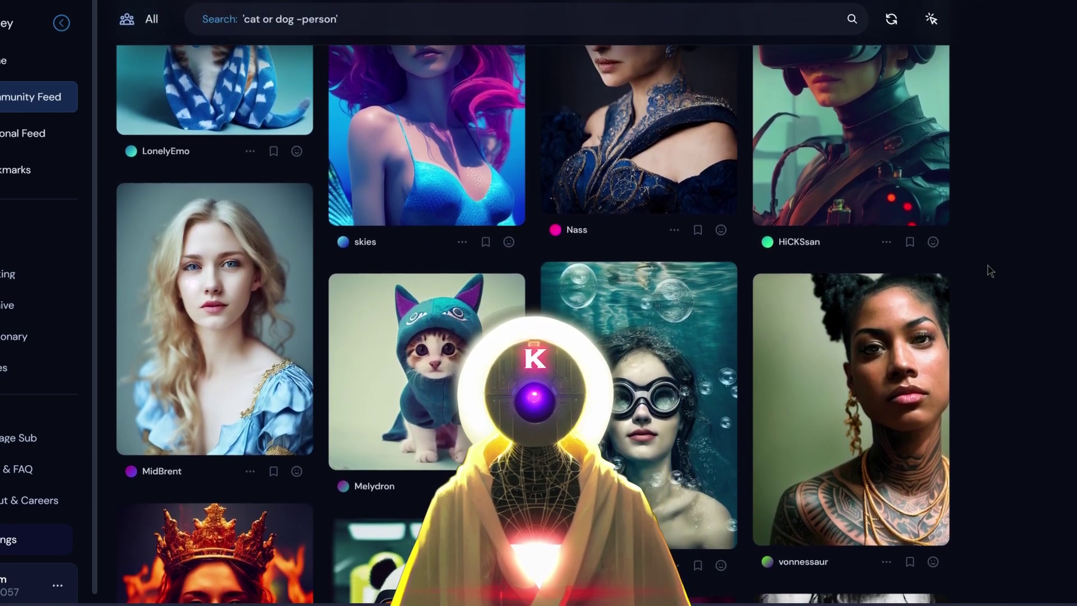
{"action": "scroll", "coordinate": [990, 271], "scroll_direction": "down", "scroll_amount": 2}
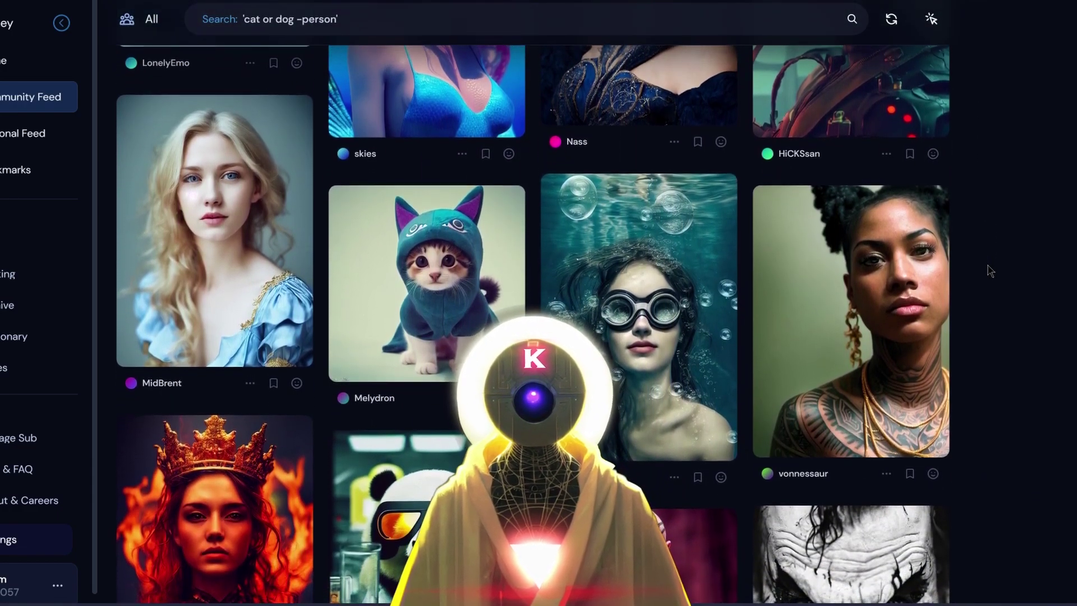
{"action": "scroll", "coordinate": [422, 292], "scroll_direction": "down", "scroll_amount": 3}
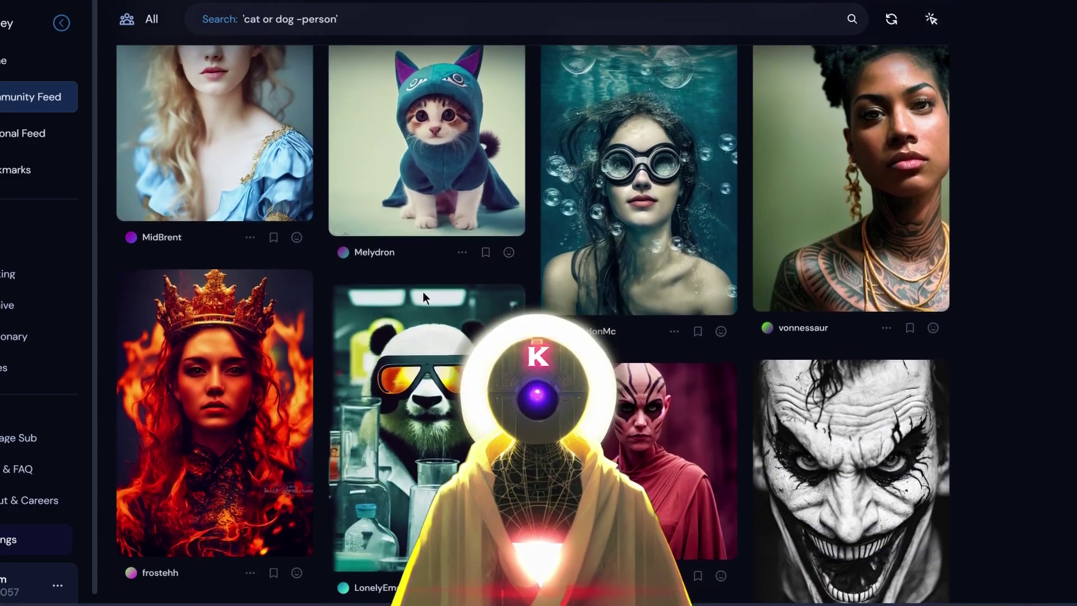
{"action": "scroll", "coordinate": [423, 292], "scroll_direction": "down", "scroll_amount": 3}
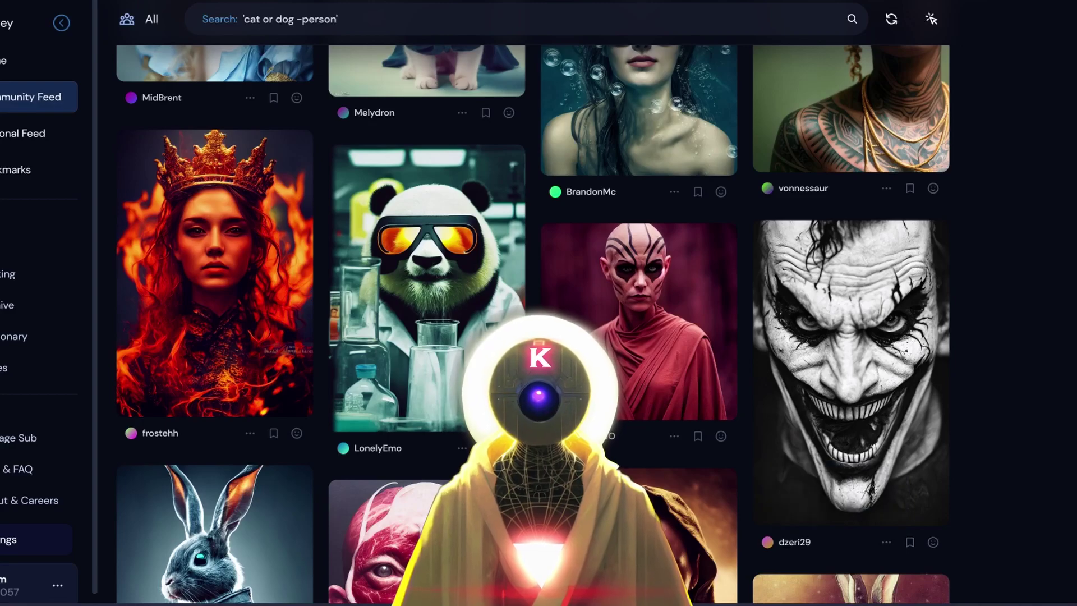
{"action": "scroll", "coordinate": [533, 325], "scroll_direction": "up", "scroll_amount": 3}
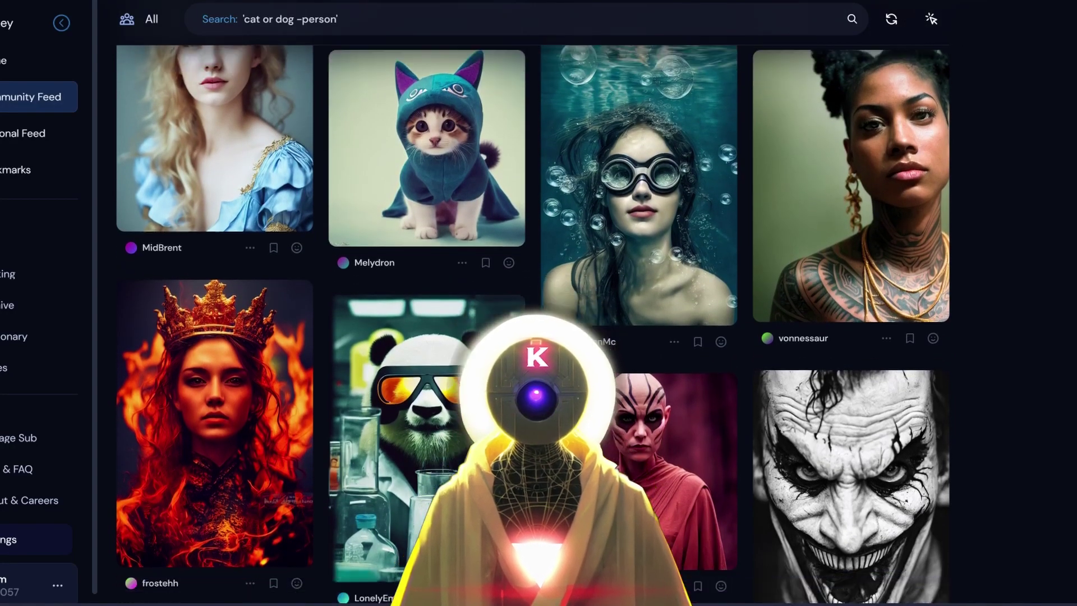
{"action": "scroll", "coordinate": [533, 324], "scroll_direction": "down", "scroll_amount": 7}
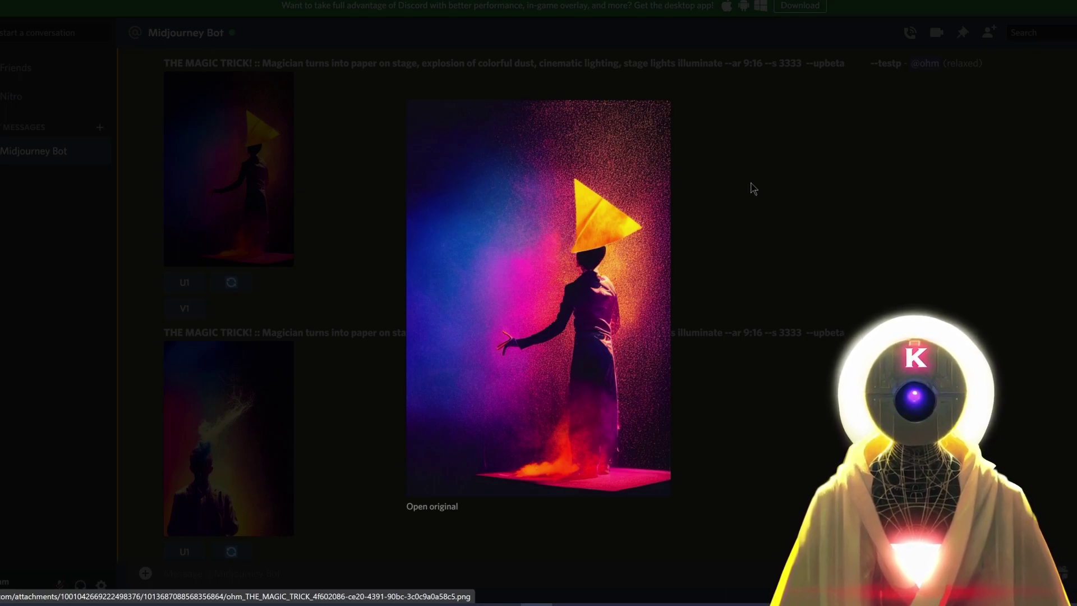
Close the first test image and view the second Magic Trick test image enlarged
{"action": "left_click", "coordinate": [751, 183]}
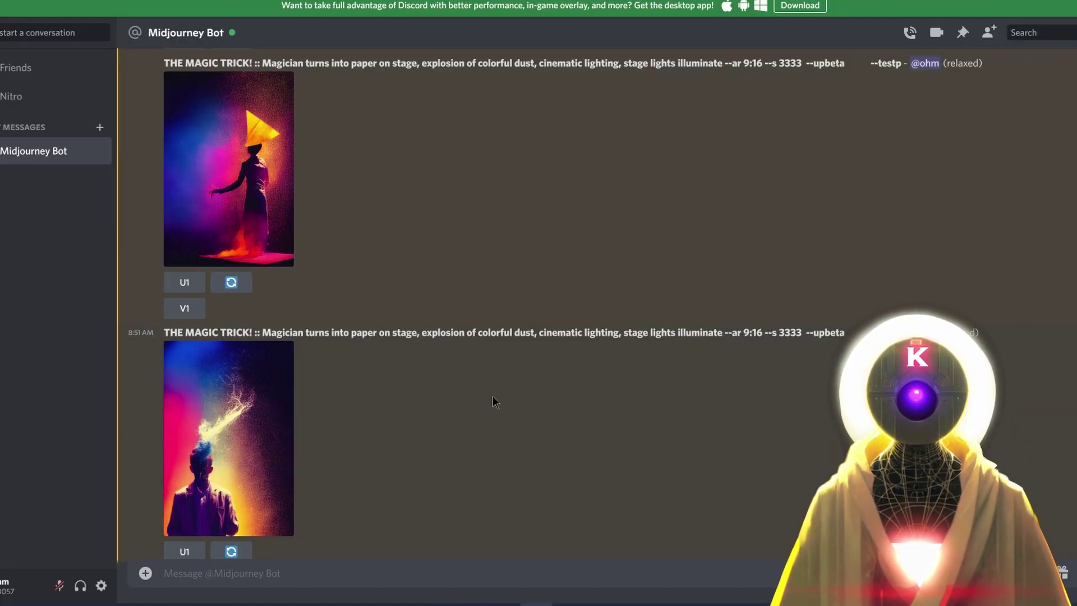
{"action": "left_click", "coordinate": [210, 418]}
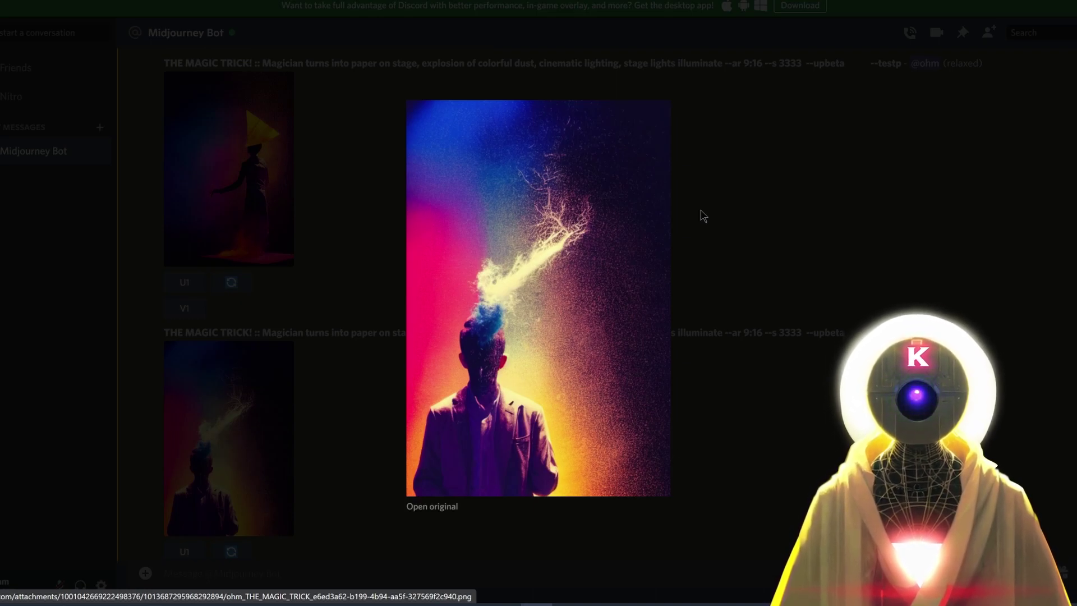
{"action": "left_click", "coordinate": [704, 216]}
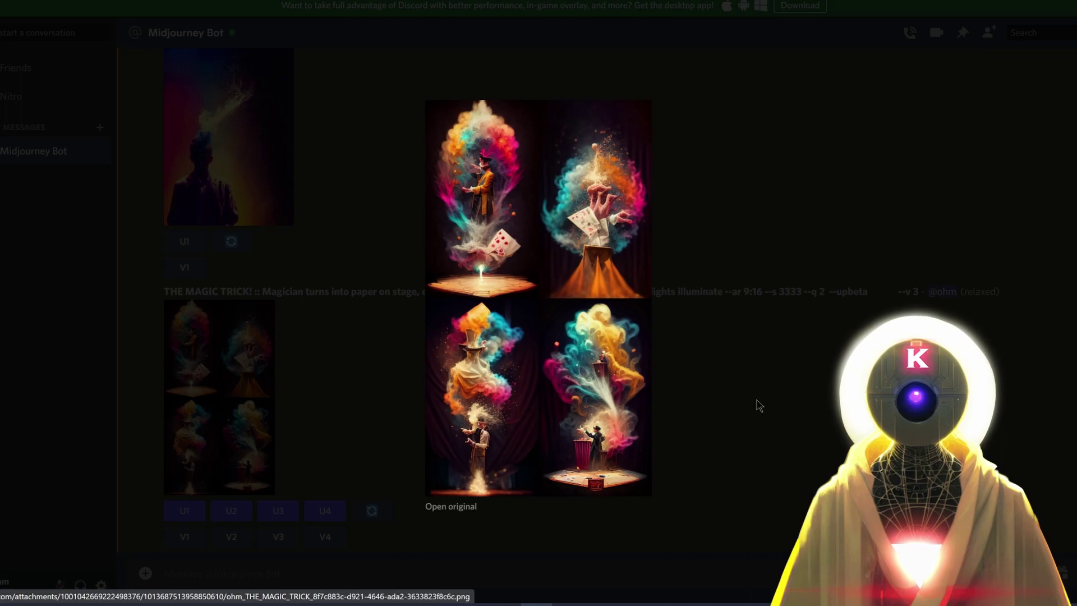
Close the four-image grid and view the first two upscaled Magic Trick images enlarged
{"action": "left_click", "coordinate": [662, 369]}
{"action": "scroll", "coordinate": [515, 319], "scroll_direction": "down", "scroll_amount": 8}
{"action": "left_click", "coordinate": [219, 247]}
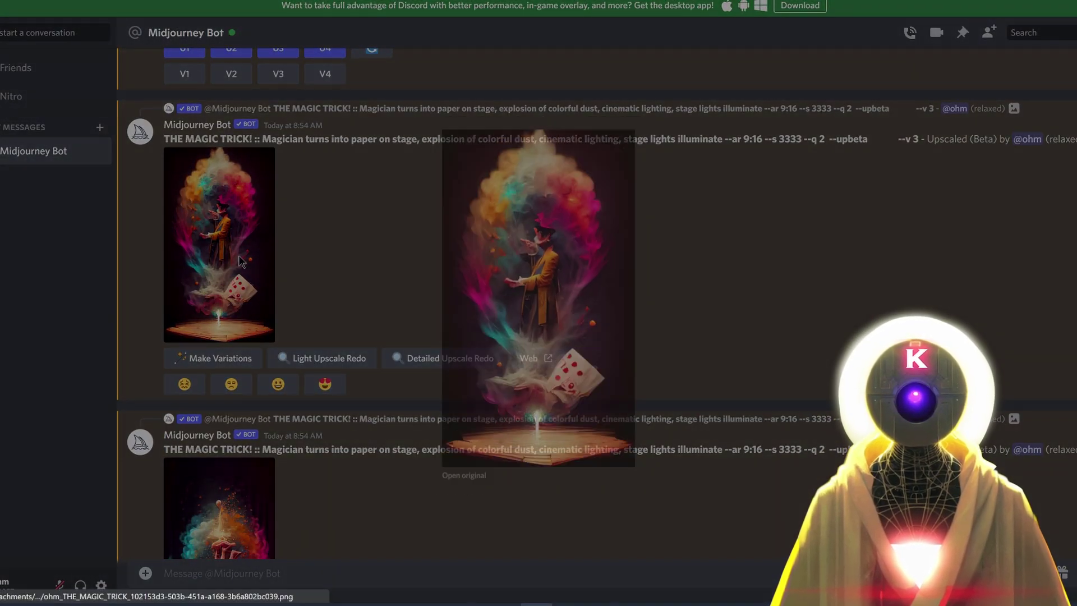
{"action": "left_click", "coordinate": [801, 217]}
{"action": "scroll", "coordinate": [238, 443], "scroll_direction": "down", "scroll_amount": 2}
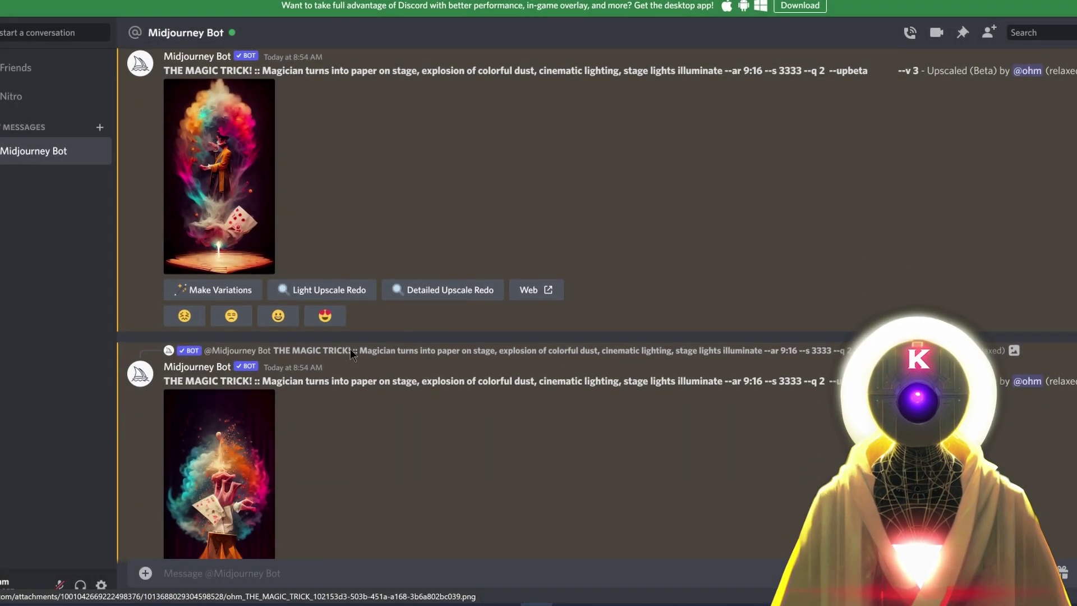
{"action": "left_click", "coordinate": [238, 437]}
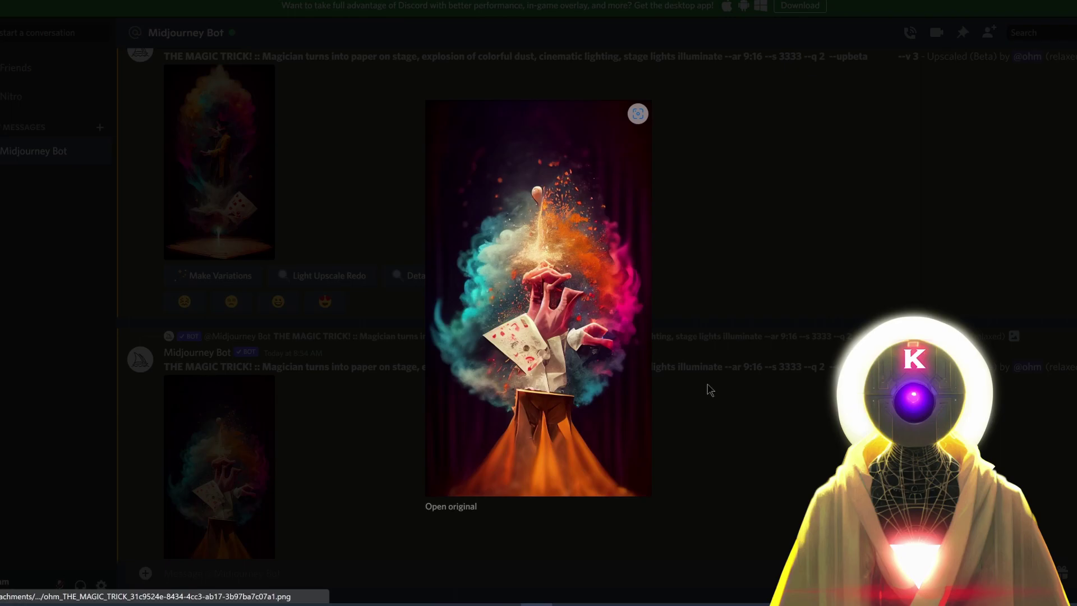
{"action": "left_click", "coordinate": [803, 447]}
View the last two upscaled Magic Trick images enlarged, then scroll back to the --test results
{"action": "scroll", "coordinate": [397, 390], "scroll_direction": "down", "scroll_amount": 8}
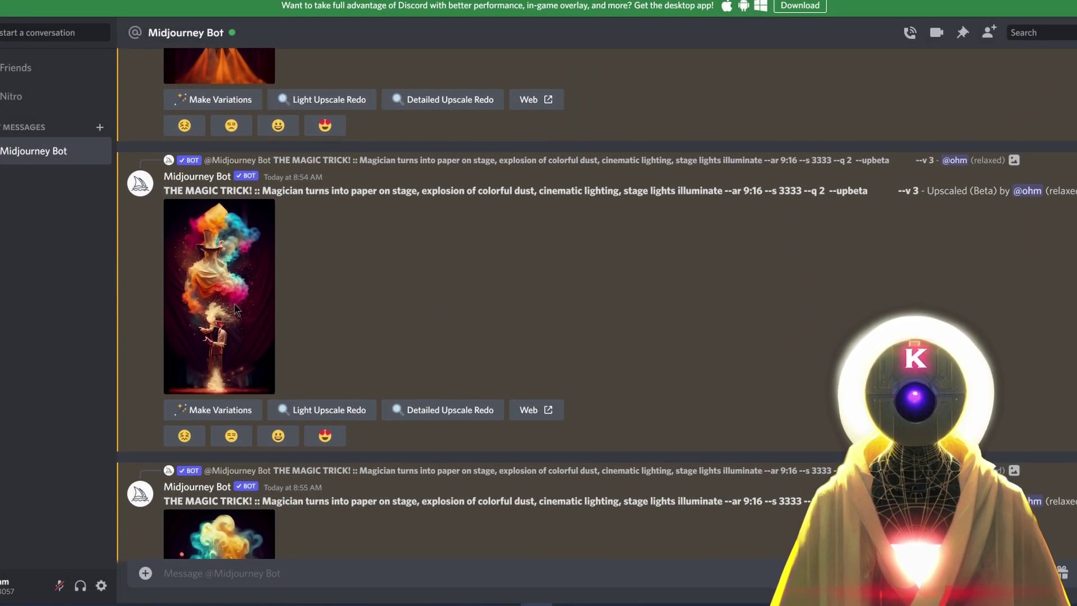
{"action": "left_click", "coordinate": [234, 306]}
{"action": "left_click", "coordinate": [786, 338]}
{"action": "scroll", "coordinate": [462, 403], "scroll_direction": "down", "scroll_amount": 3}
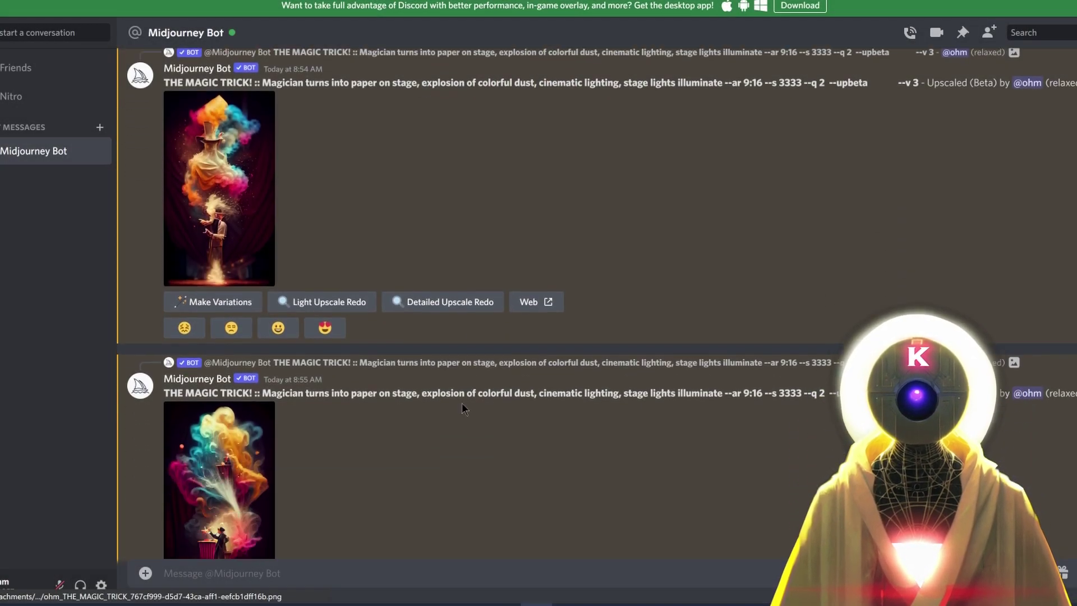
{"action": "left_click", "coordinate": [227, 446]}
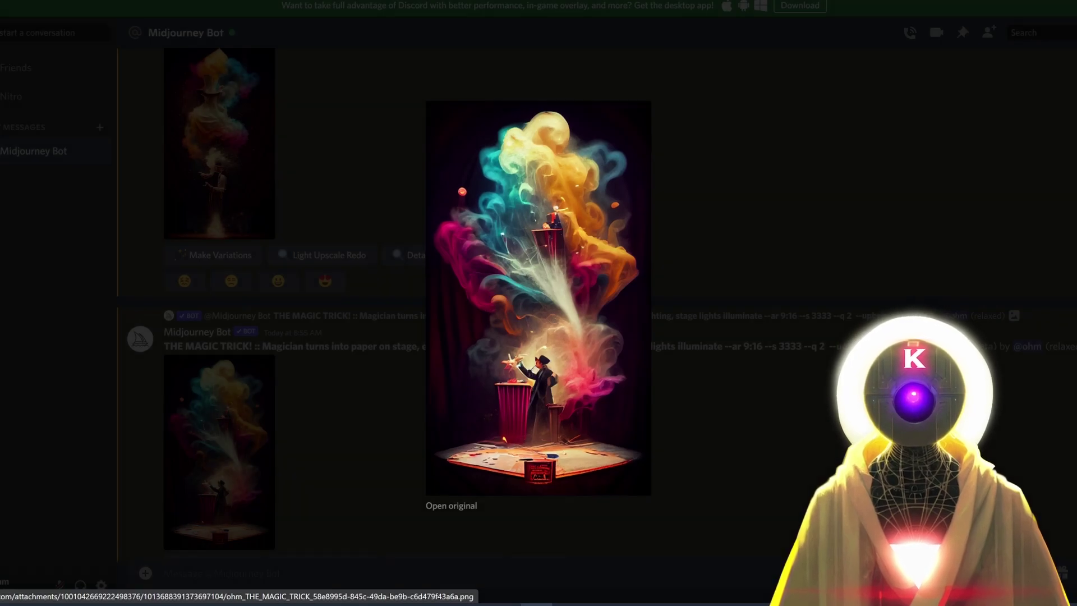
{"action": "left_click", "coordinate": [703, 443]}
{"action": "scroll", "coordinate": [704, 443], "scroll_direction": "up", "scroll_amount": 1}
{"action": "scroll", "coordinate": [704, 439], "scroll_direction": "up", "scroll_amount": 15}
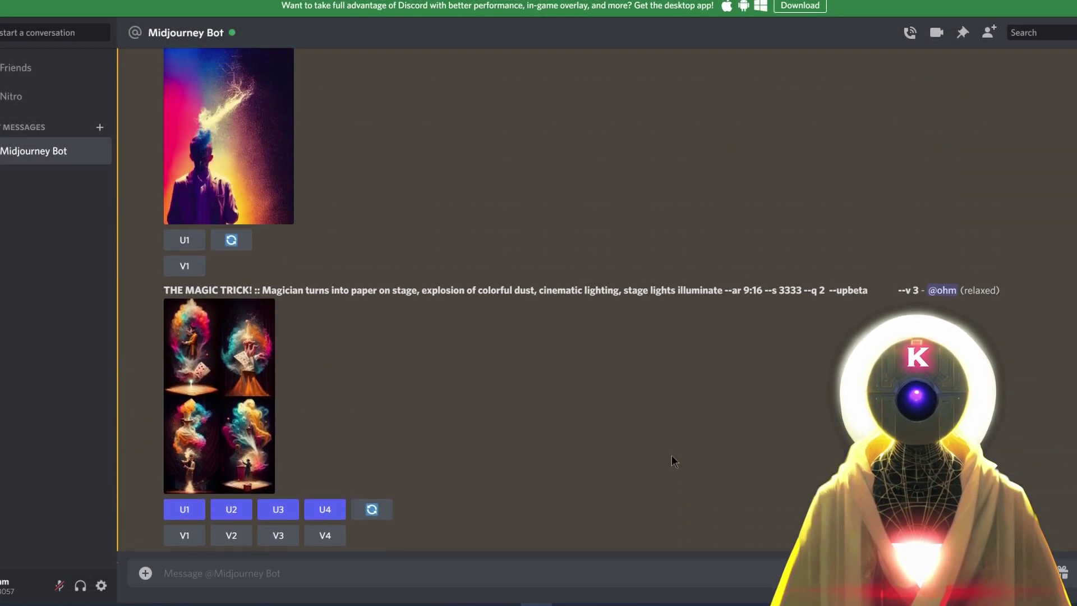
{"action": "scroll", "coordinate": [543, 426], "scroll_direction": "up", "scroll_amount": 1}
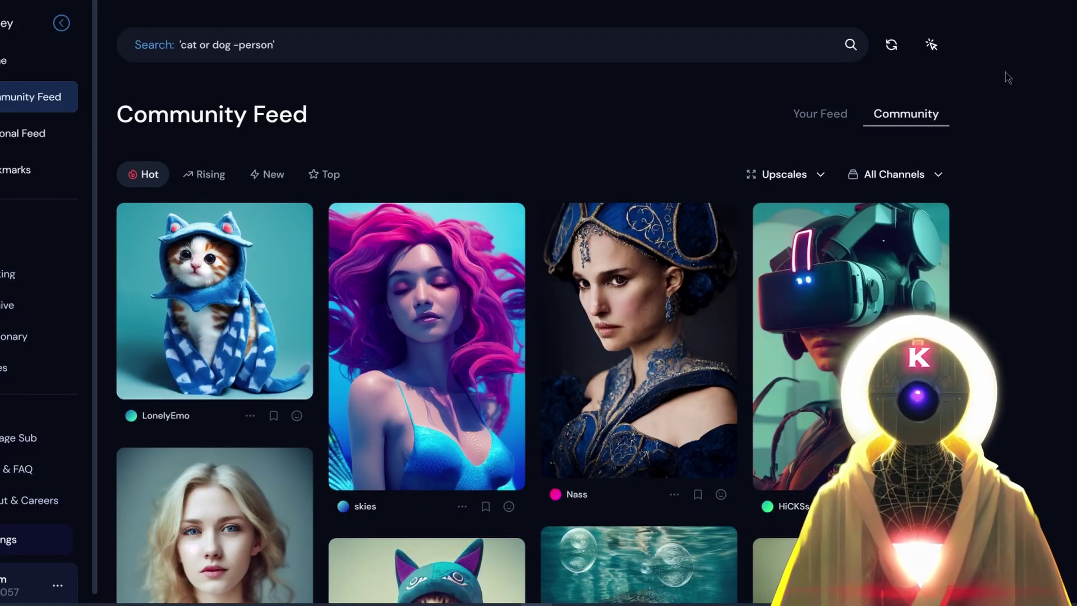
{"action": "scroll", "coordinate": [1004, 261], "scroll_direction": "down", "scroll_amount": 3}
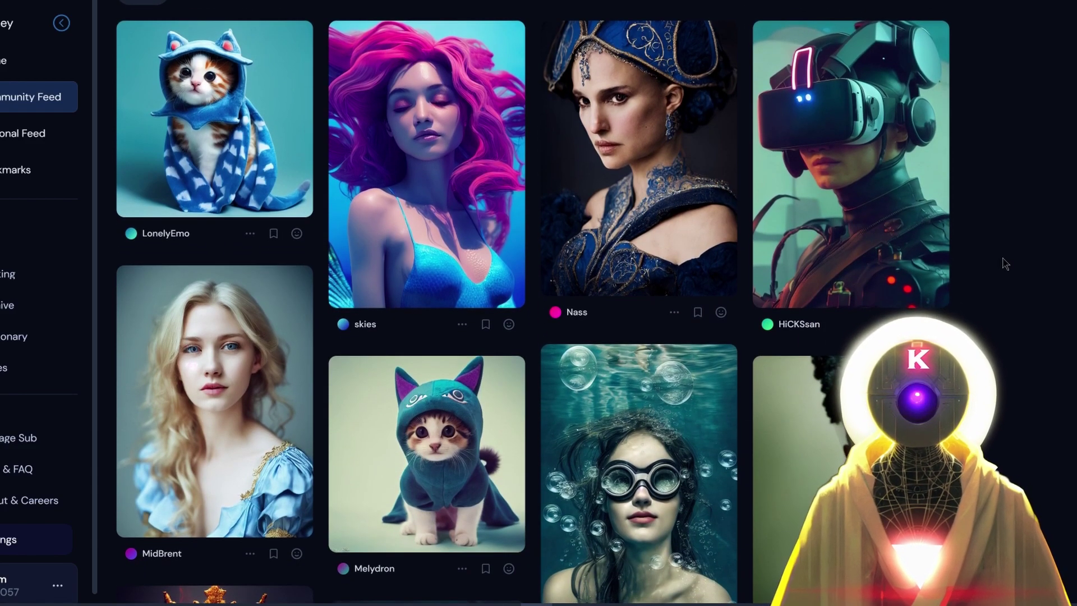
{"action": "scroll", "coordinate": [1004, 263], "scroll_direction": "down", "scroll_amount": 3}
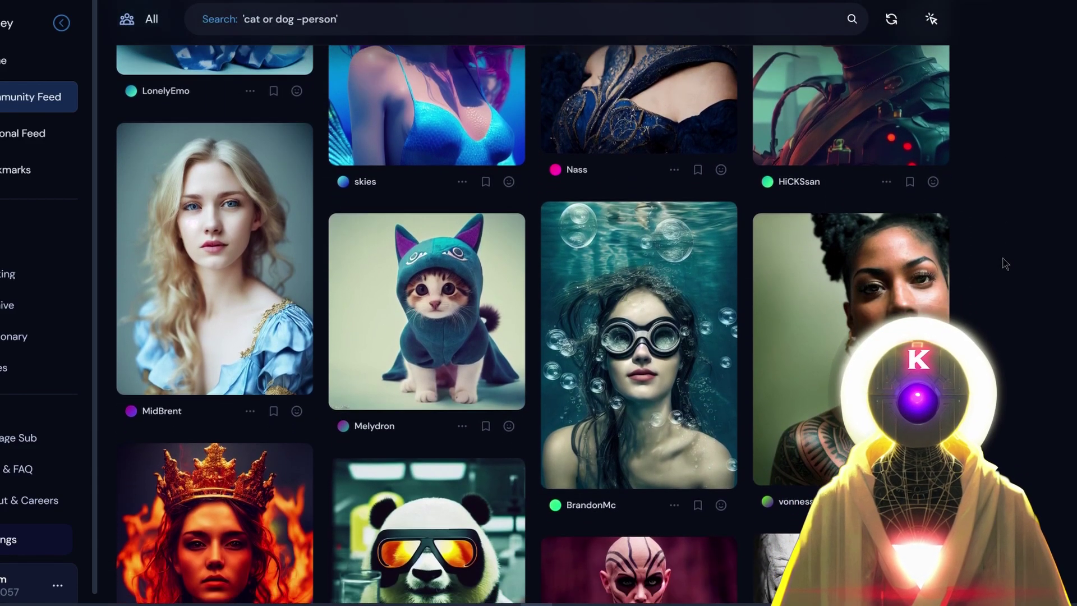
{"action": "scroll", "coordinate": [1005, 263], "scroll_direction": "down", "scroll_amount": 3}
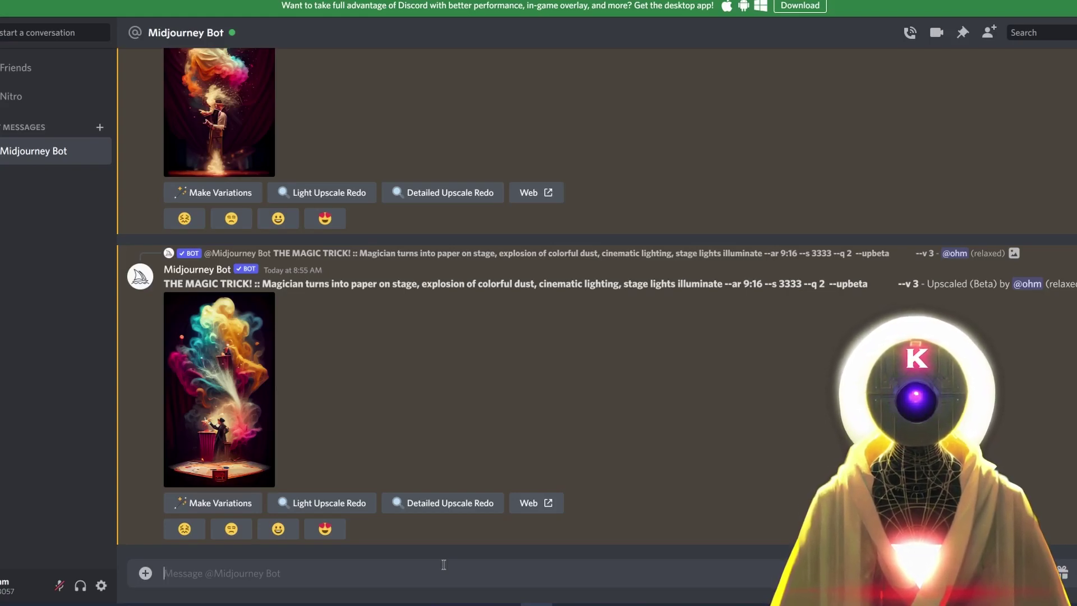
Run /settings and select MJ Test, then MJ Test Photo, making the suffix --testp
{"action": "type", "text": "/"}
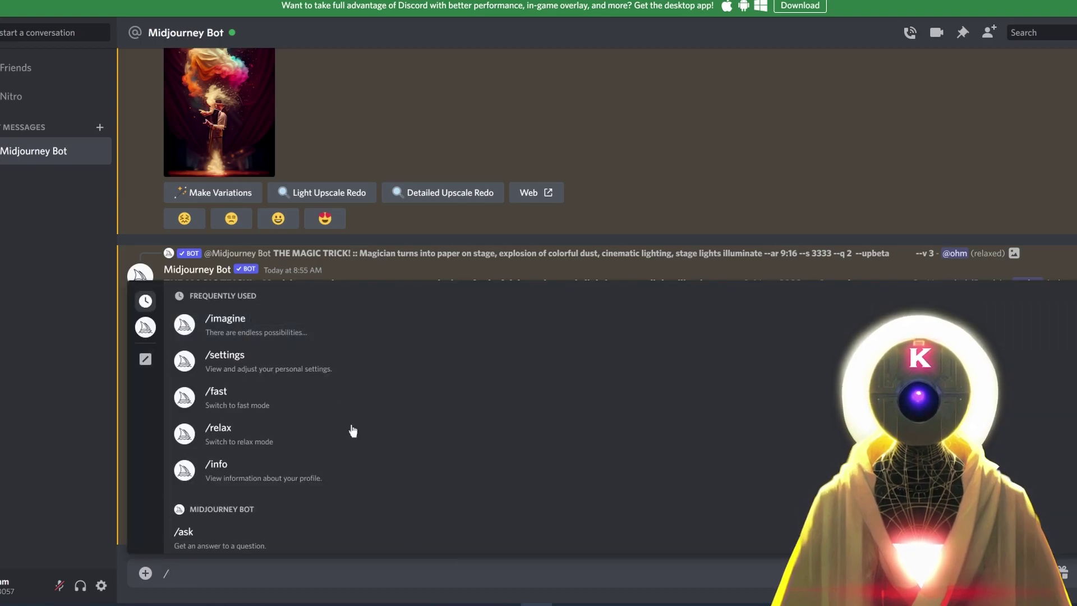
{"action": "left_click", "coordinate": [292, 363]}
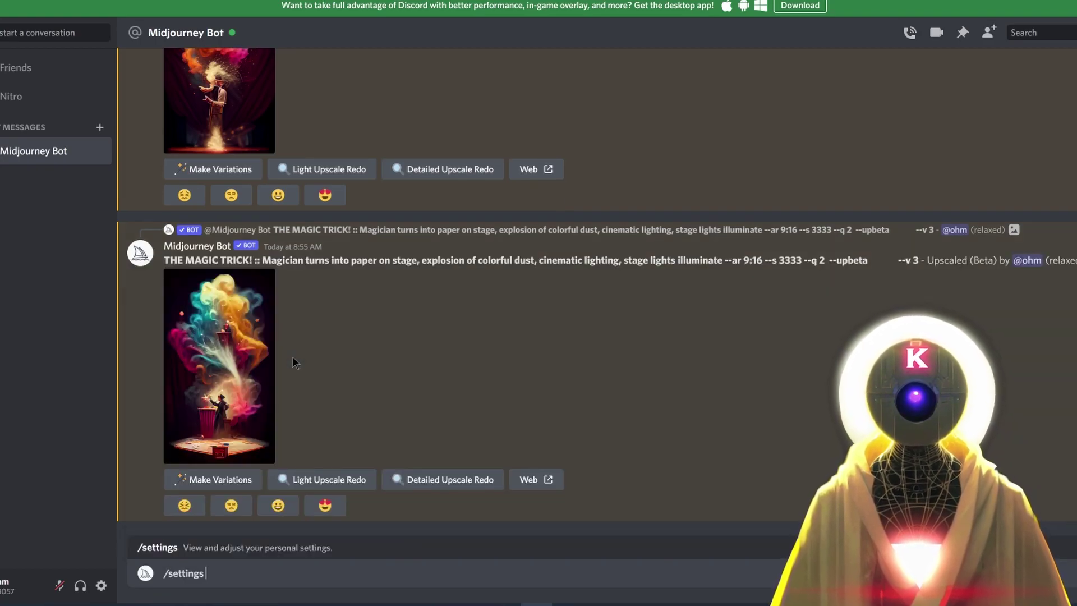
{"action": "key", "text": "Return"}
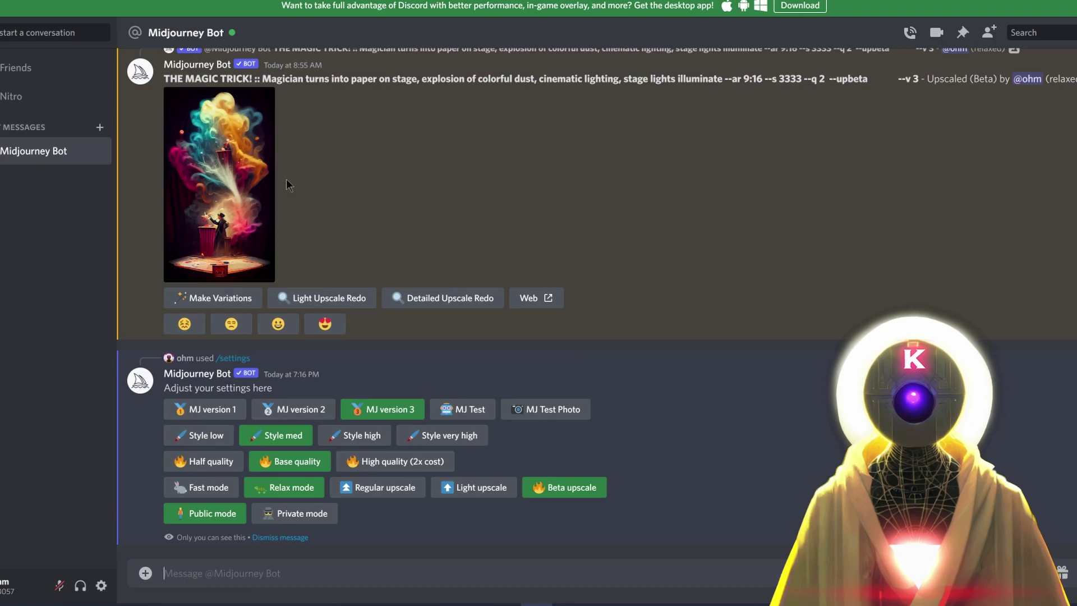
{"action": "left_click", "coordinate": [475, 417]}
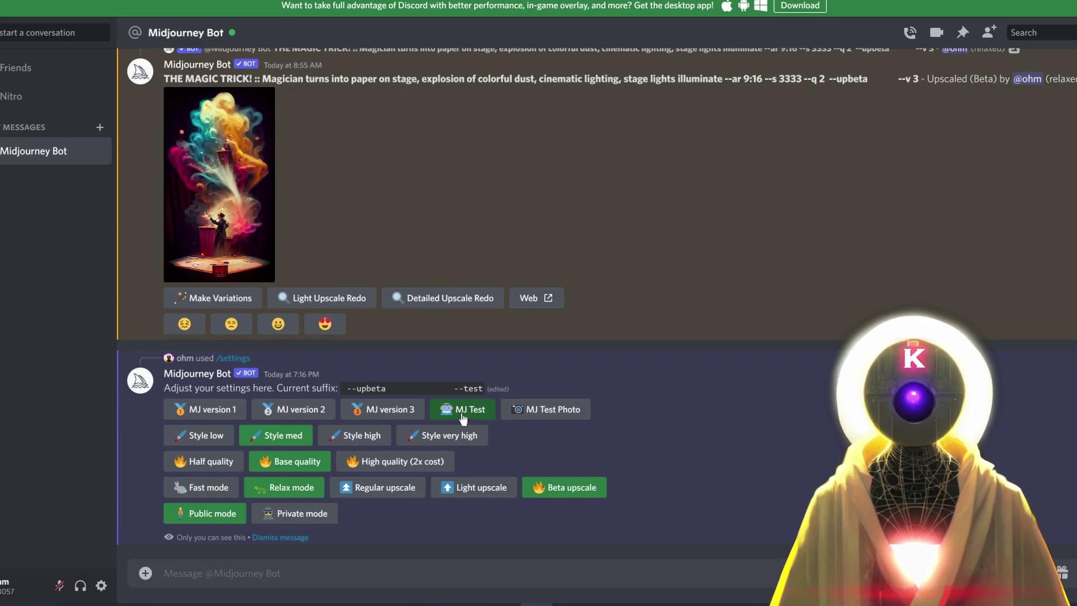
{"action": "left_click", "coordinate": [555, 414]}
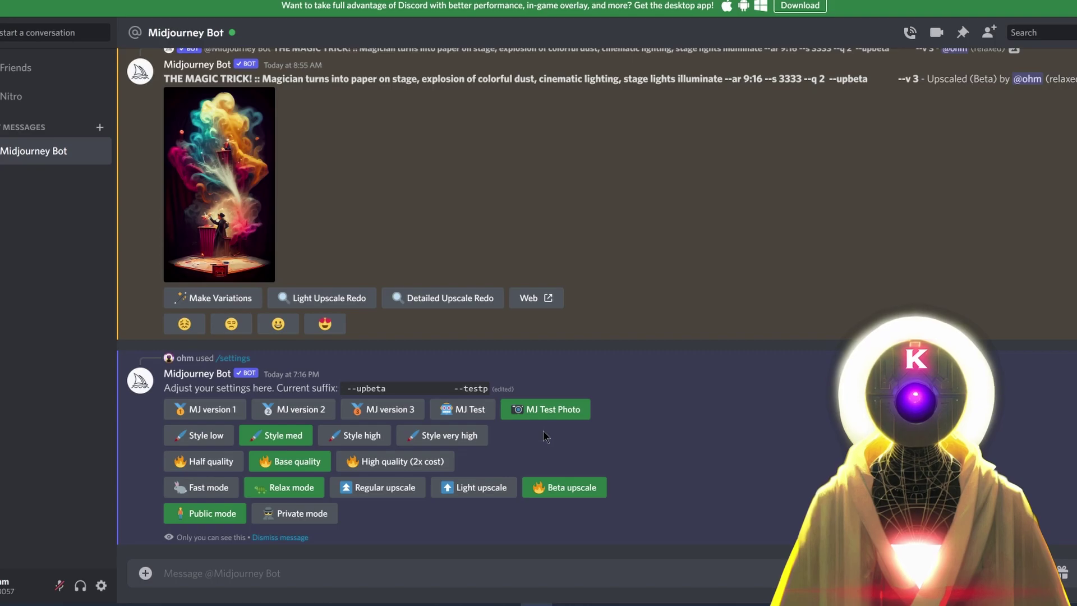